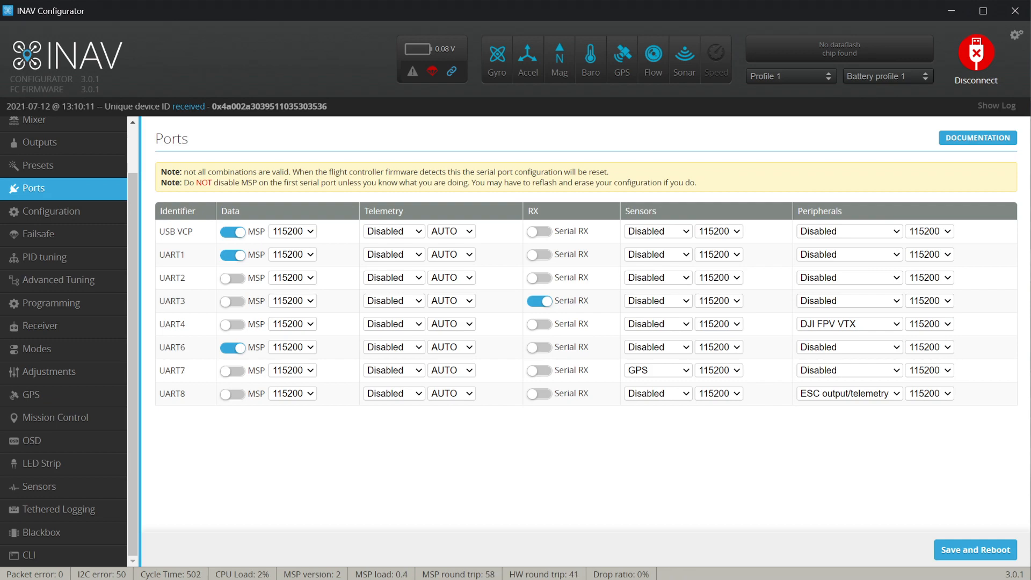
Try FrSky OSD as the UART4 peripheral and switch it back to DJI FPV VTX.
left_click(829, 327)
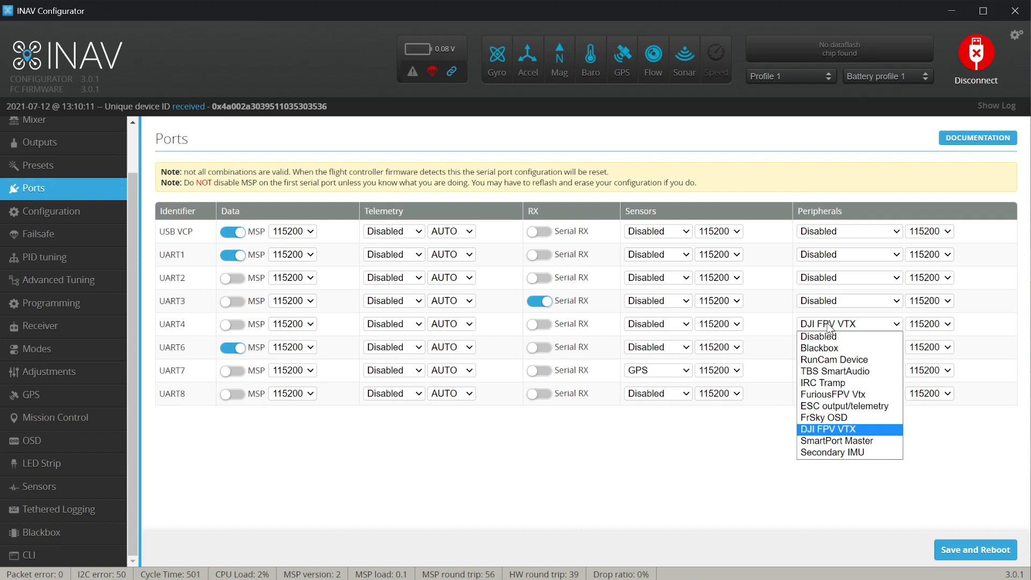
left_click(834, 418)
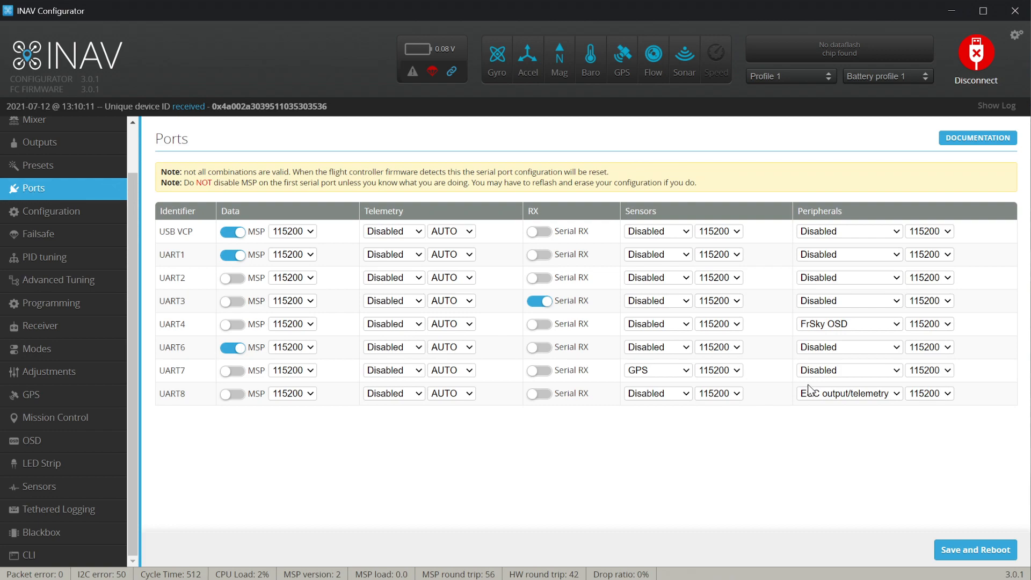
left_click(839, 329)
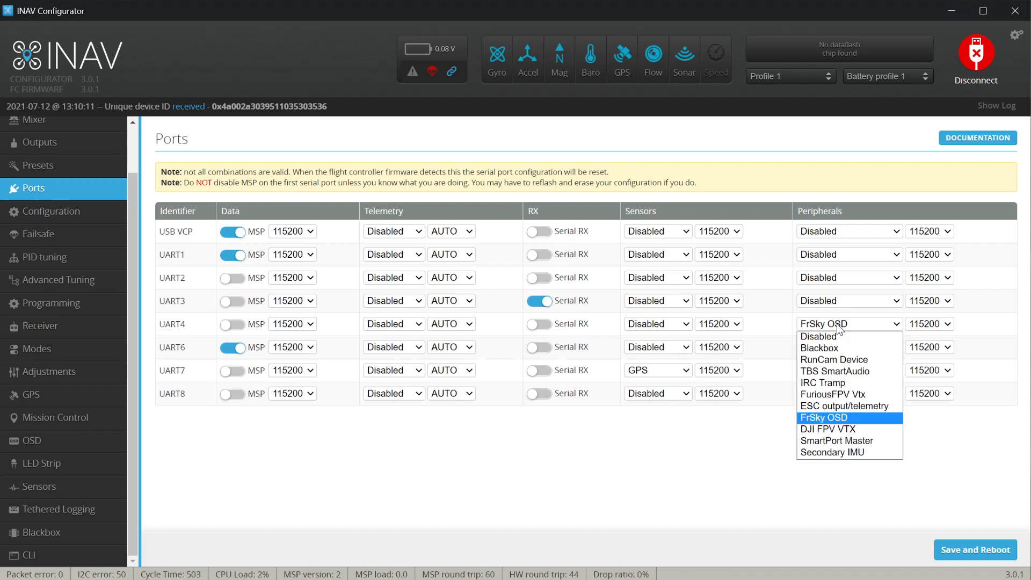
left_click(849, 427)
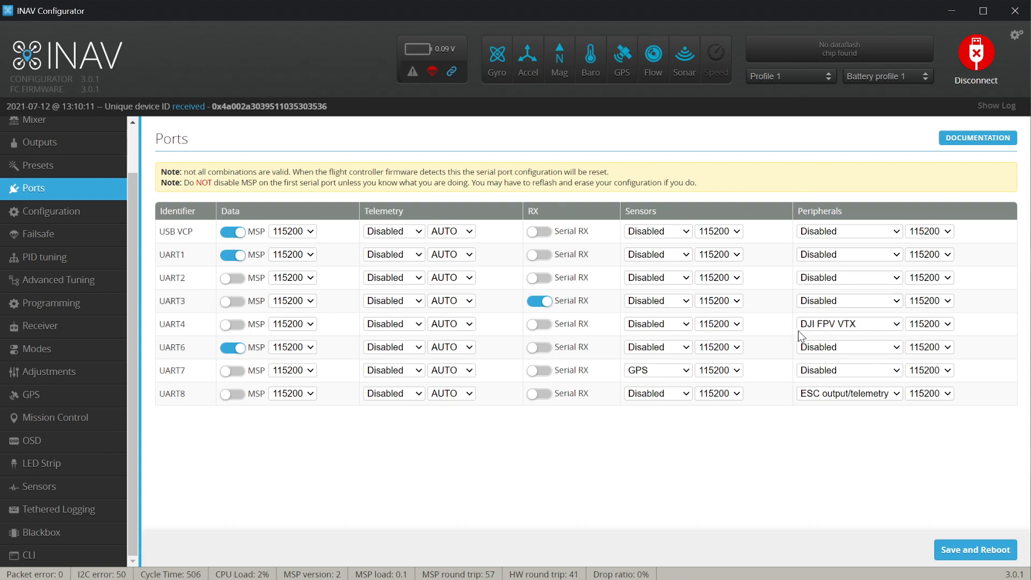
left_click(931, 325)
left_click(944, 325)
Check the OSD feature switch among the other features in the configuration settings.
left_click(65, 218)
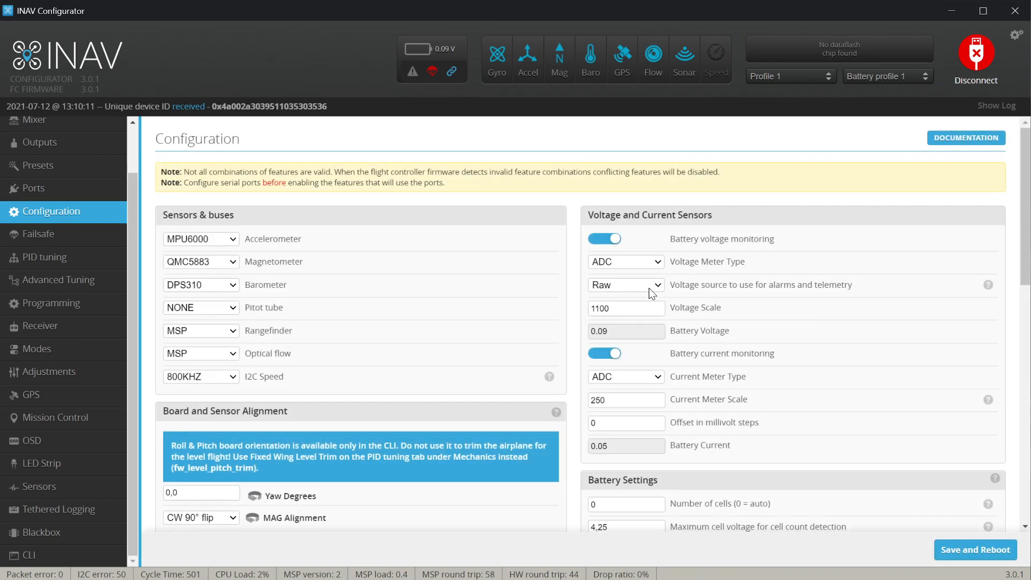
scroll(649, 288, "down", 5)
scroll(648, 288, "down", 5)
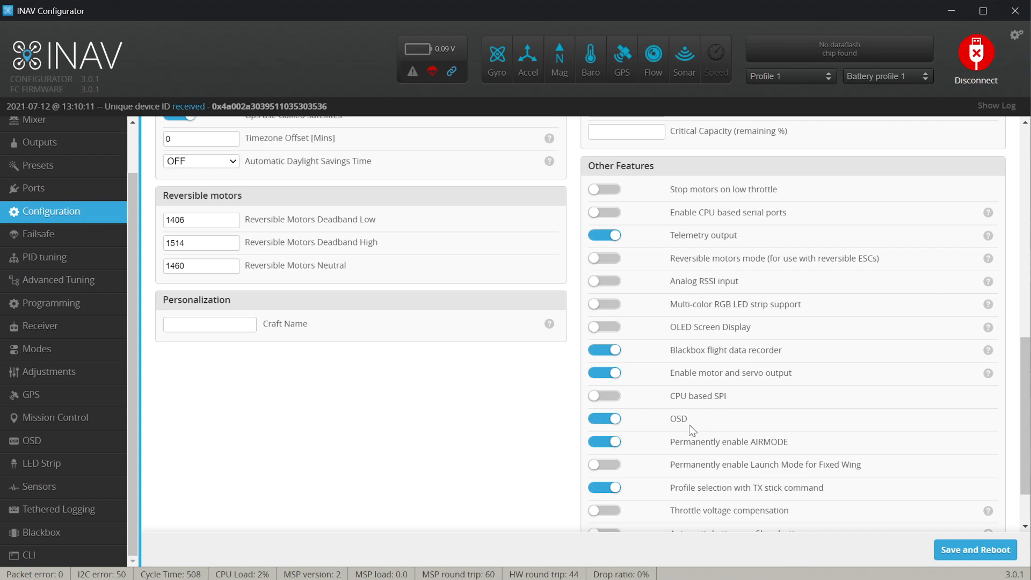
left_click(607, 424)
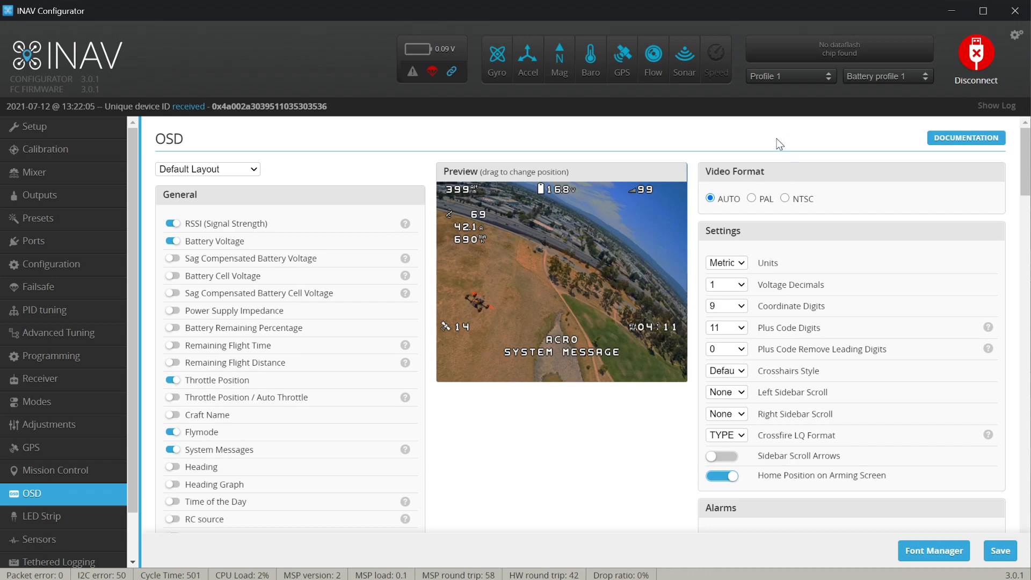
Preview the Impact, Impact mini and Clarity medium fonts in the OSD Font Manager, and upload the selected font.
left_click(922, 553)
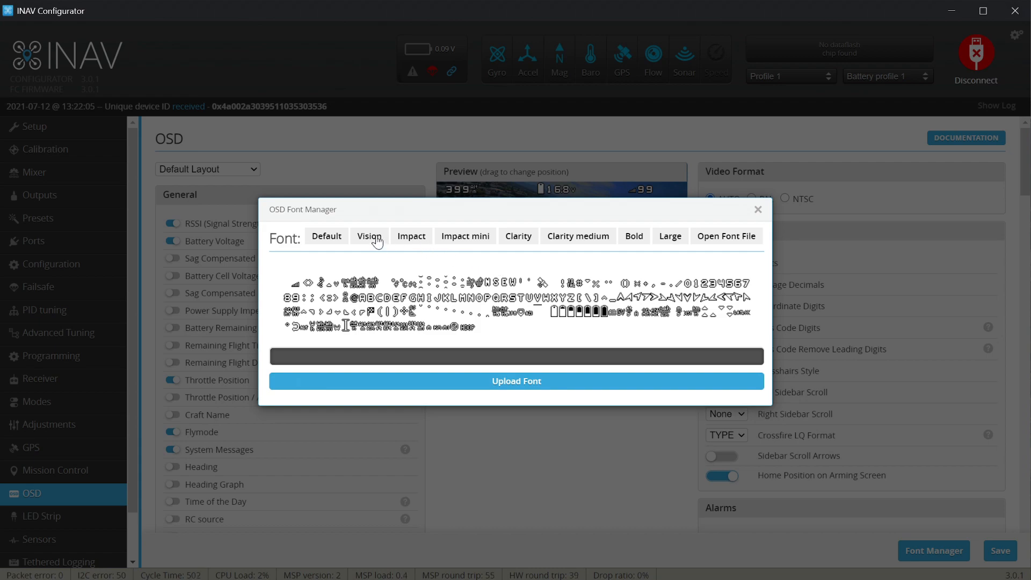
left_click(401, 241)
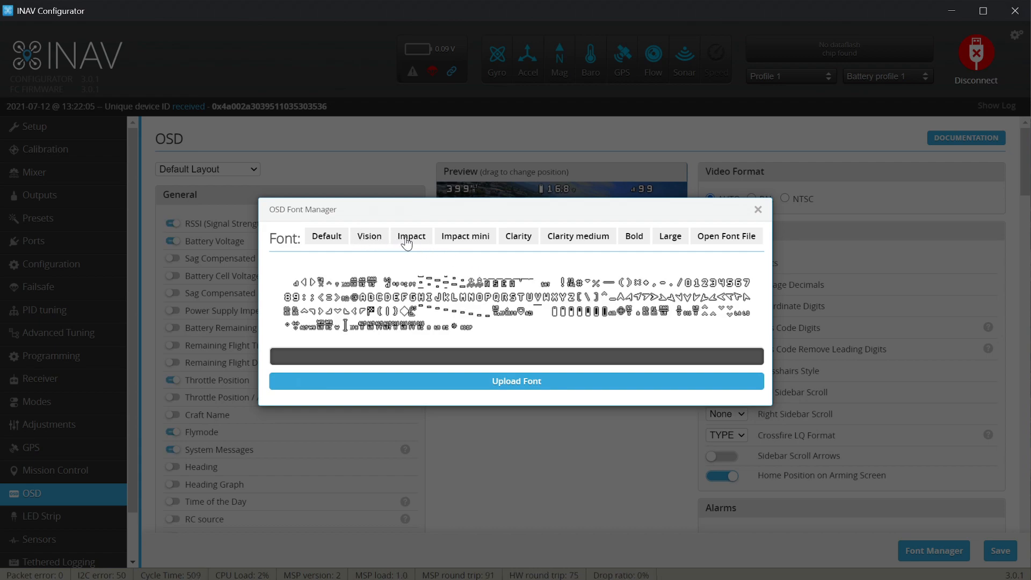
left_click(466, 239)
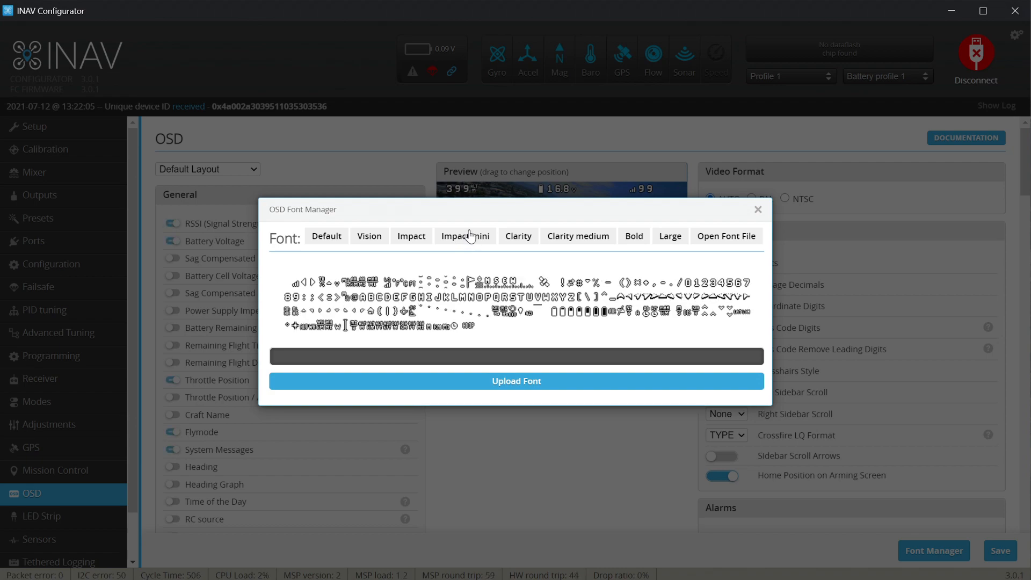
left_click(577, 239)
left_click(578, 241)
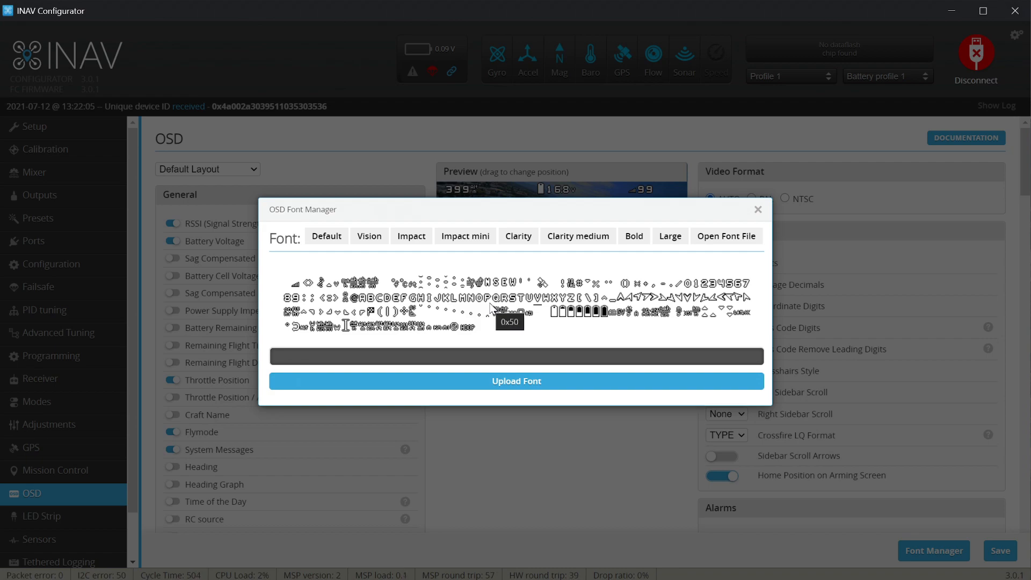
left_click(512, 375)
left_click(757, 210)
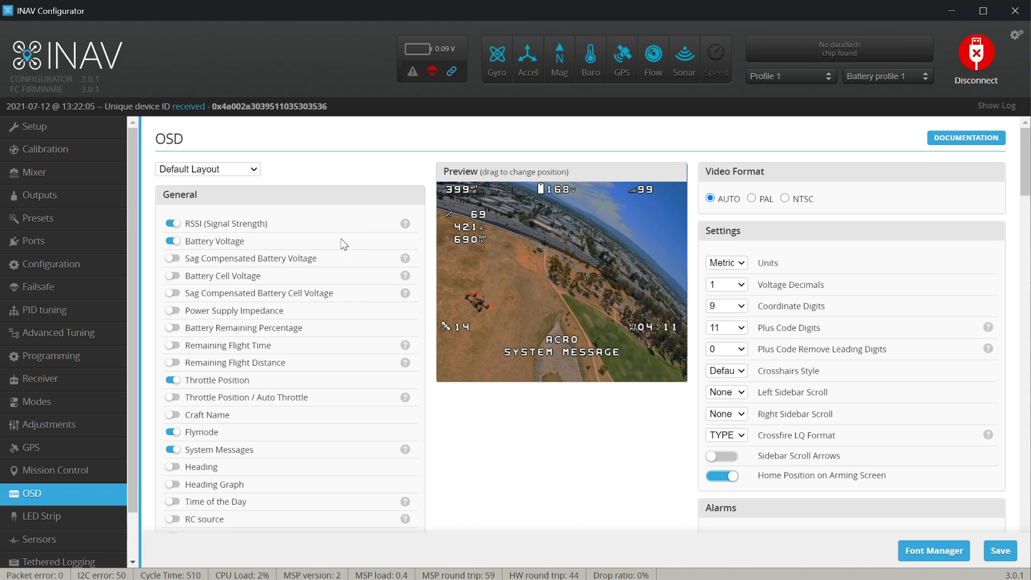
Try adding the GPS HDOP element, reposition it in the OSD preview, and disable it again.
scroll(343, 244, "down", 20)
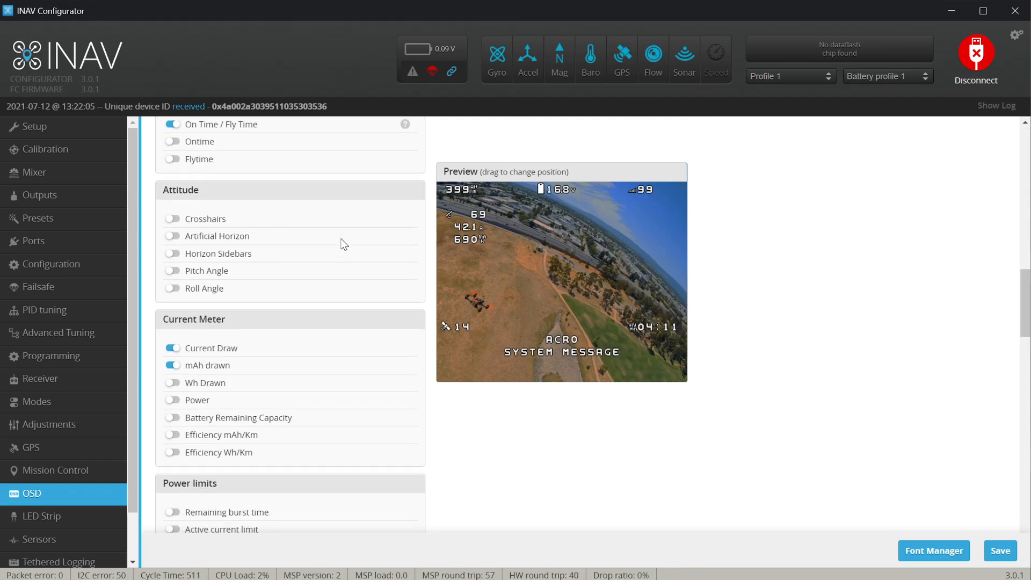
scroll(344, 244, "down", 5)
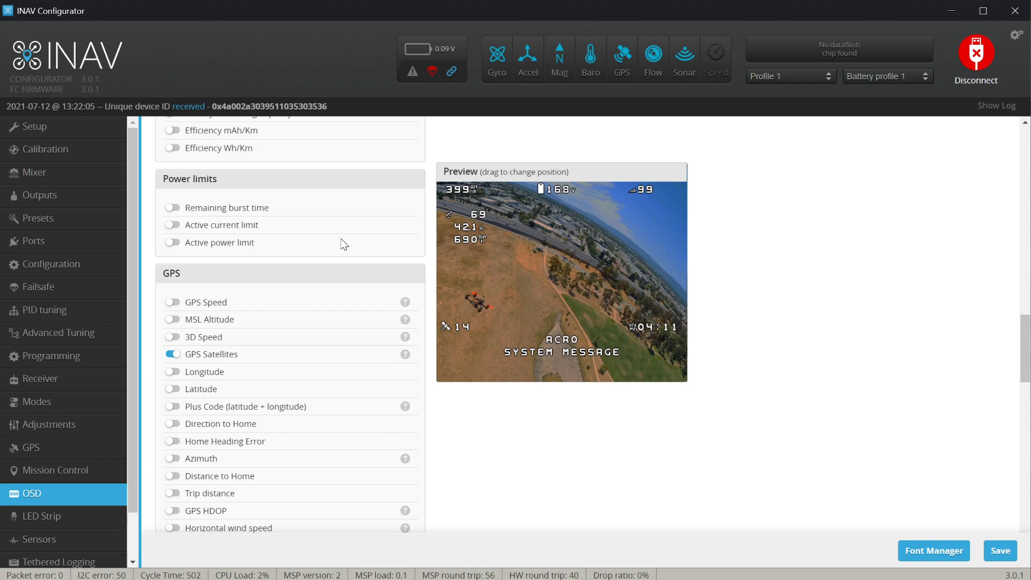
scroll(344, 244, "down", 5)
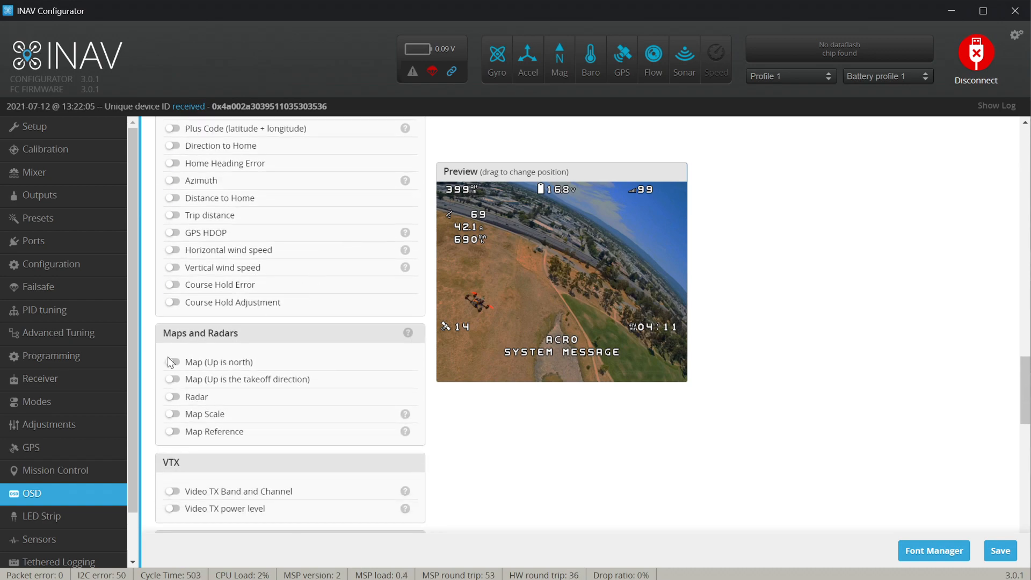
left_click(172, 234)
left_click_drag(440, 312, 527, 259)
left_click(172, 232)
Try the Battery Cell Voltage element in the default OSD layout and turn it off again.
scroll(507, 288, "up", 5)
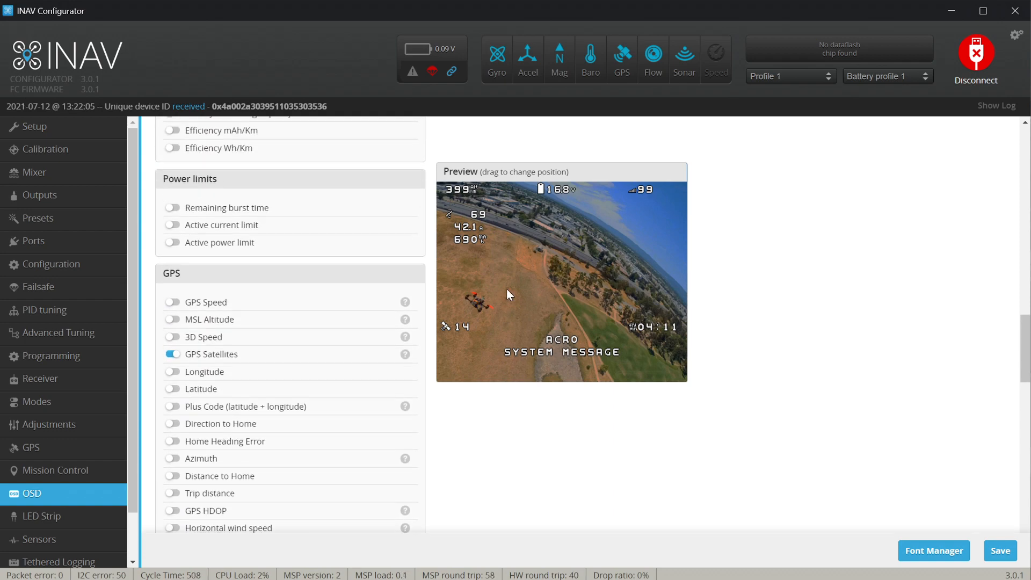
scroll(756, 272, "up", 10)
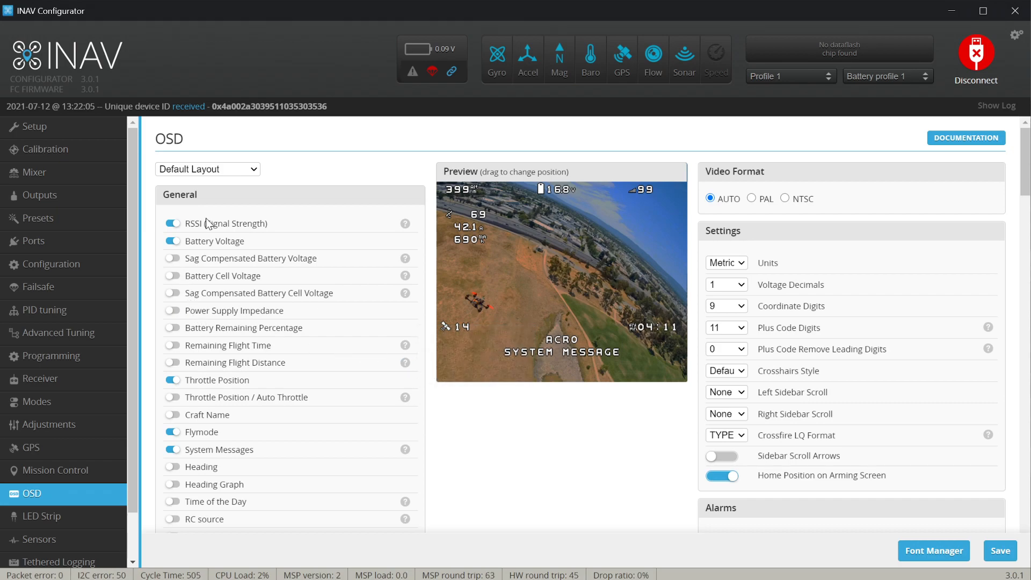
left_click(173, 276)
left_click(174, 277)
Review the OSD alarm settings and set the video format to PAL.
scroll(332, 433, "down", 8)
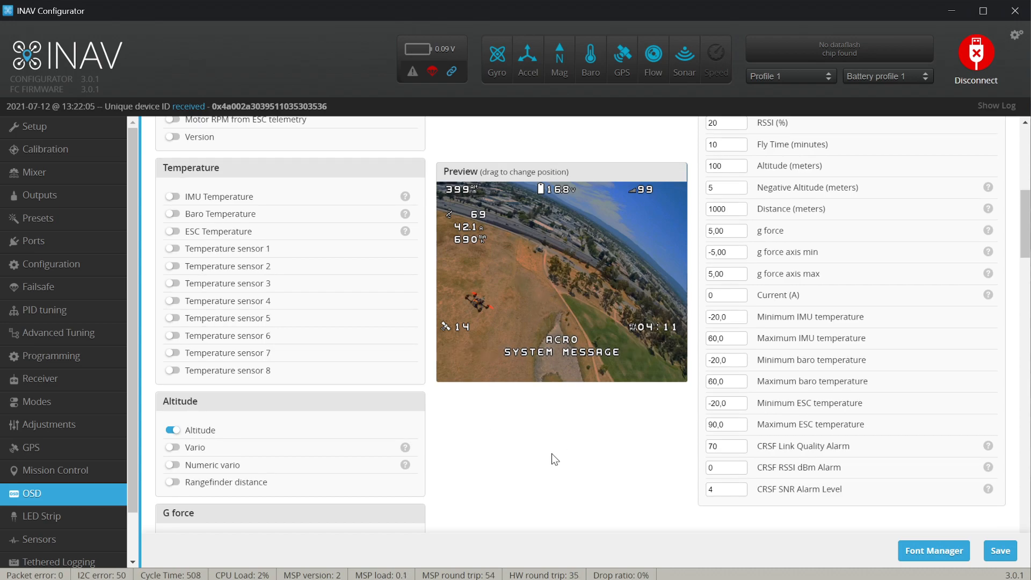
scroll(552, 455, "up", 5)
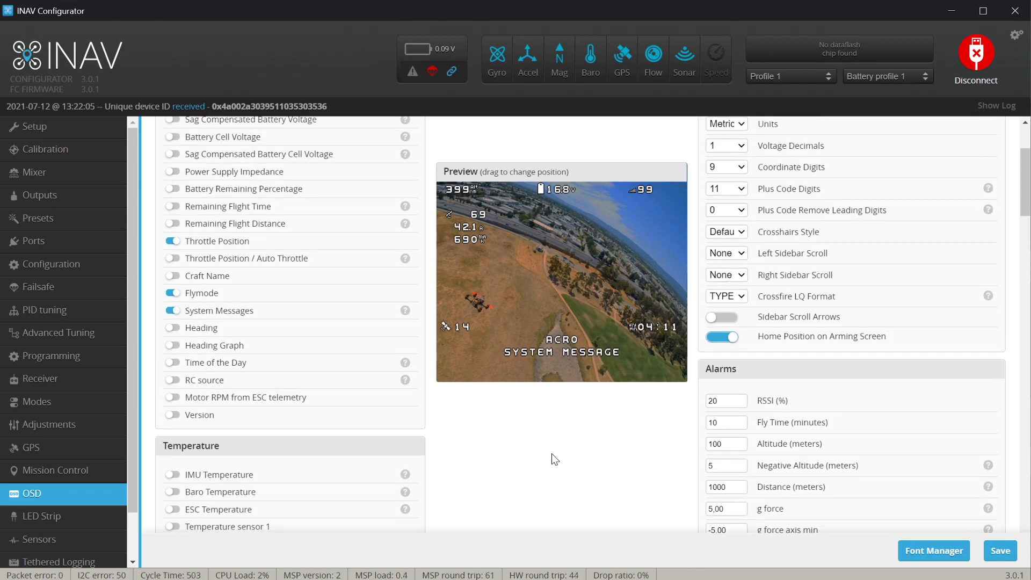
scroll(551, 453, "down", 4)
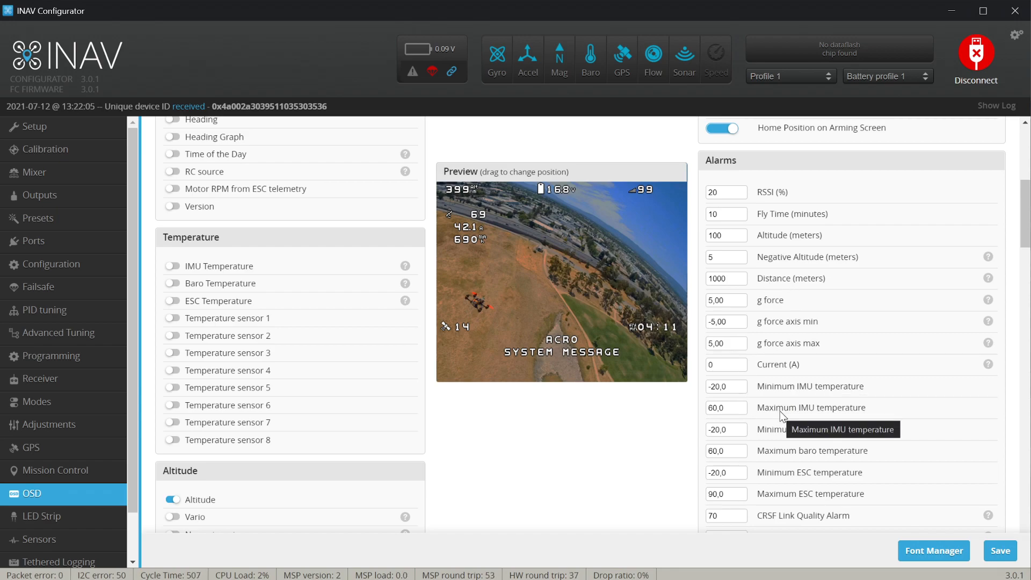
scroll(780, 411, "up", 5)
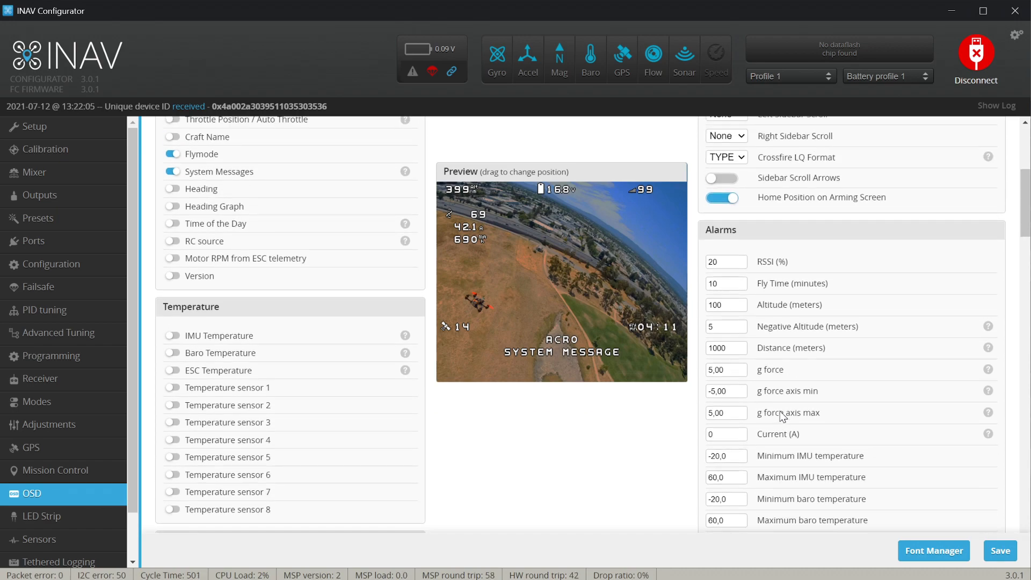
scroll(781, 414, "up", 2)
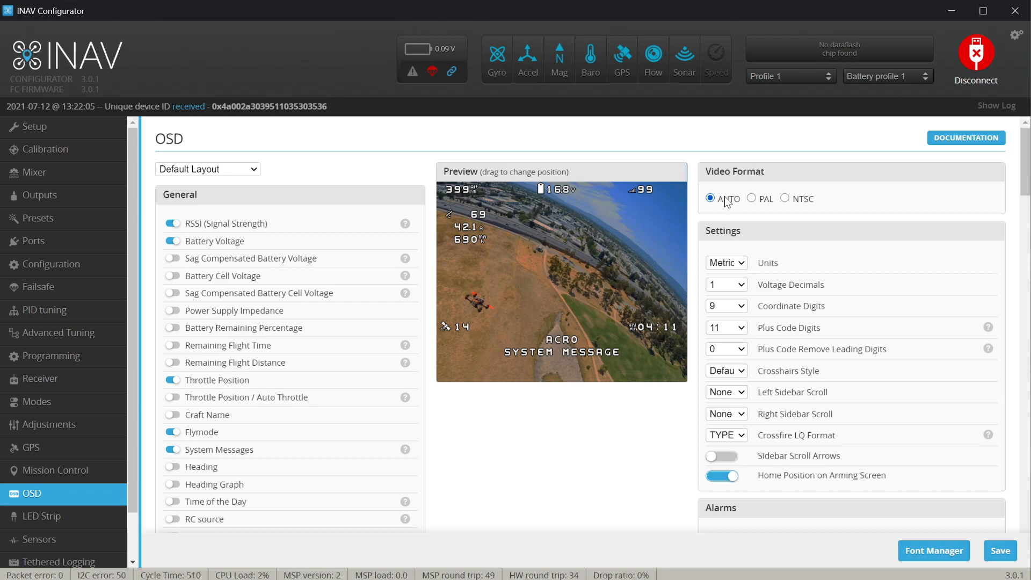
left_click(751, 198)
left_click(801, 199)
left_click(758, 197)
Enable RSSI (Signal Strength) and Battery Voltage in Alternative Layout #1.
left_click(240, 173)
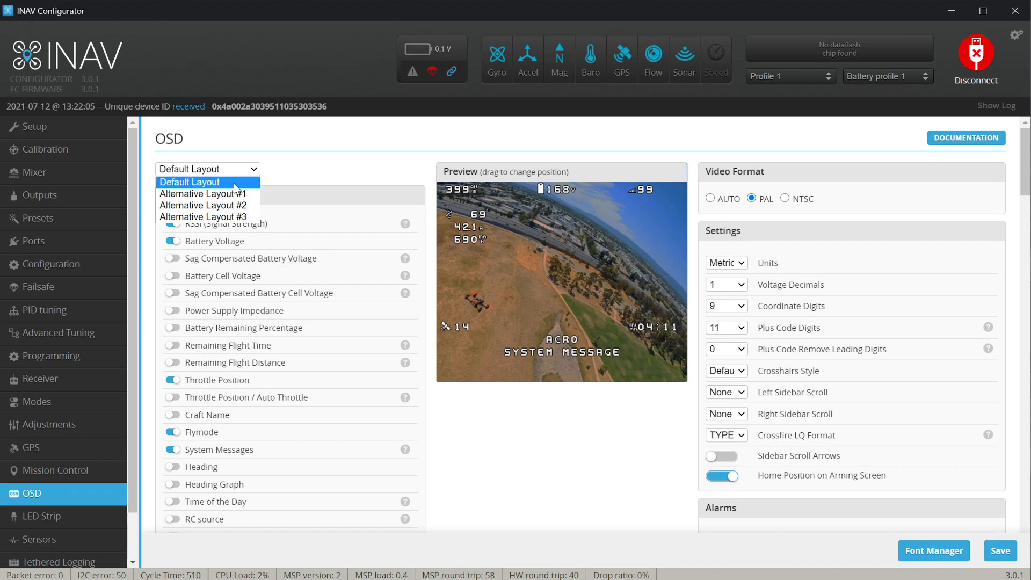
left_click(234, 185)
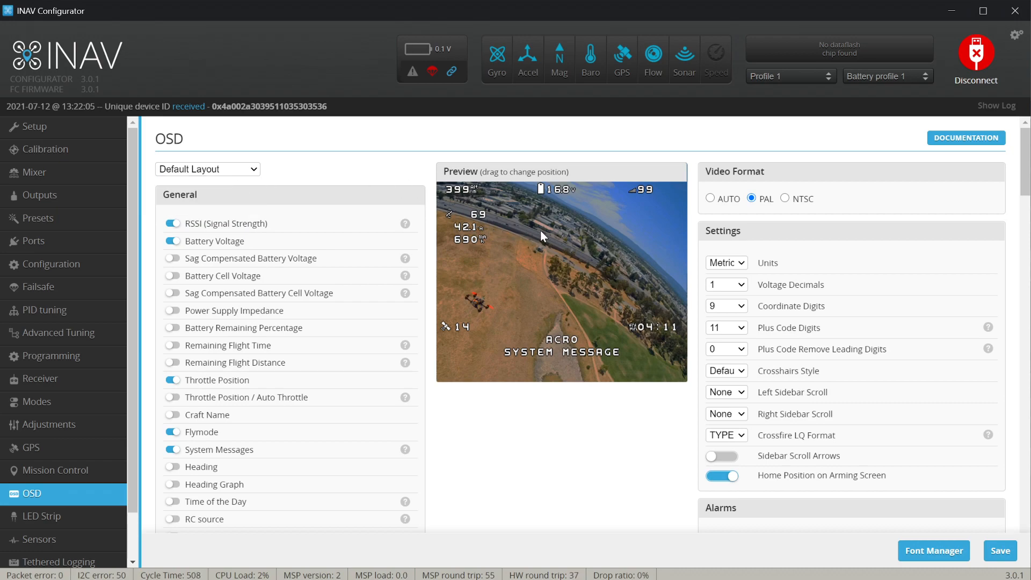
left_click(228, 170)
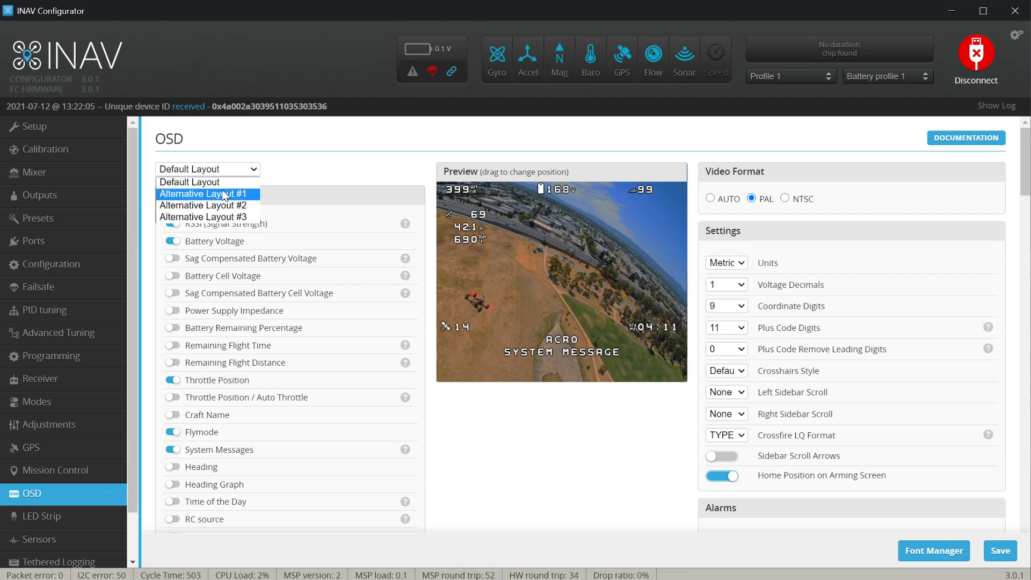
left_click(225, 194)
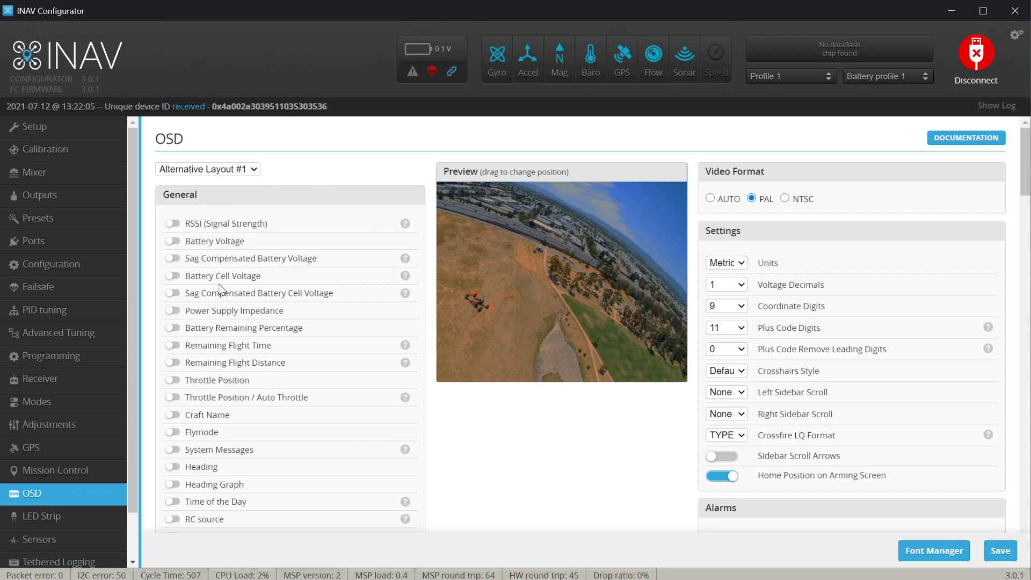
left_click(172, 224)
left_click(173, 241)
Enable Flymode in Alternative Layout #2 and save the OSD settings.
left_click(232, 170)
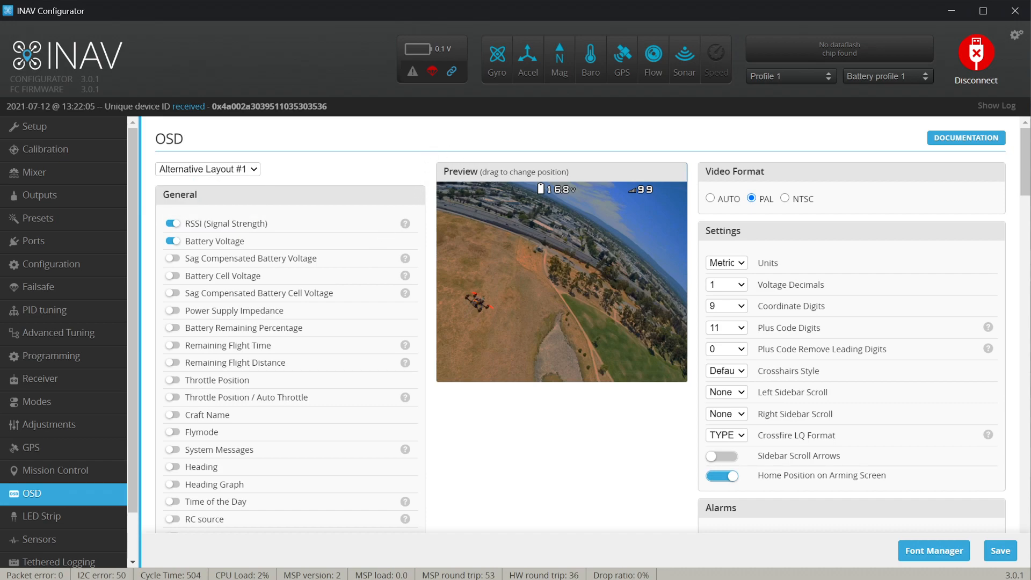
left_click(234, 169)
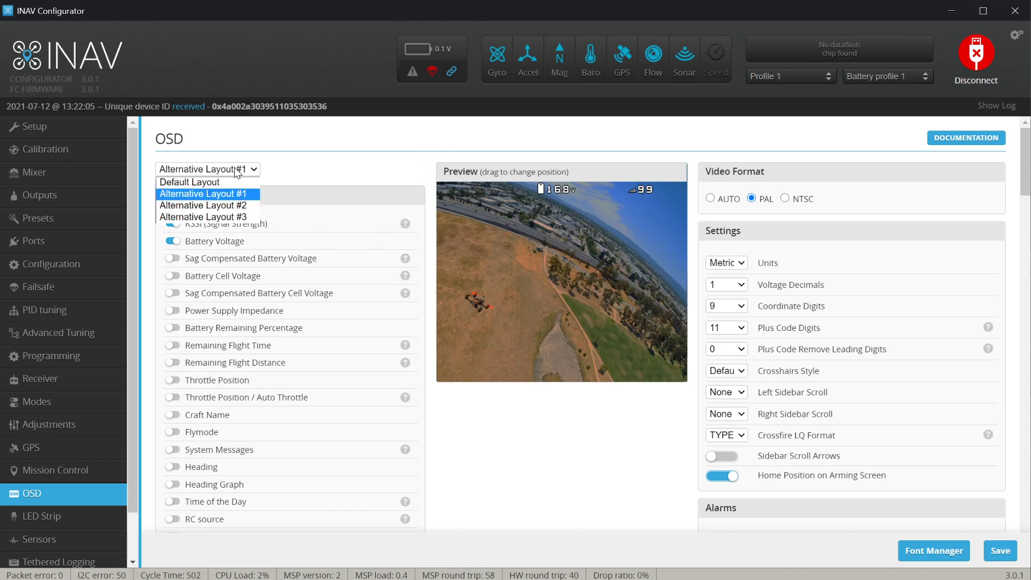
left_click(226, 206)
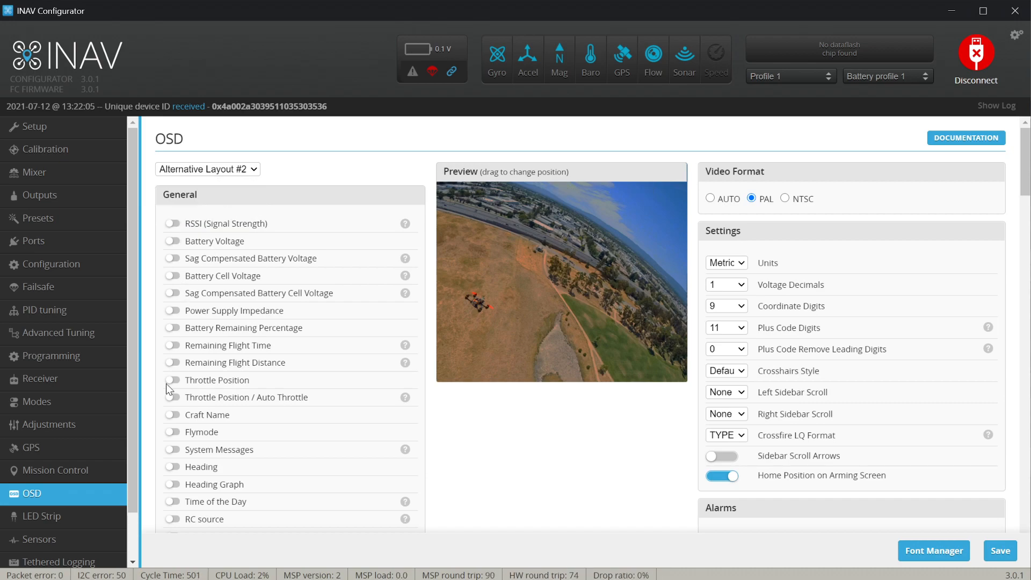
left_click(172, 433)
left_click(1000, 551)
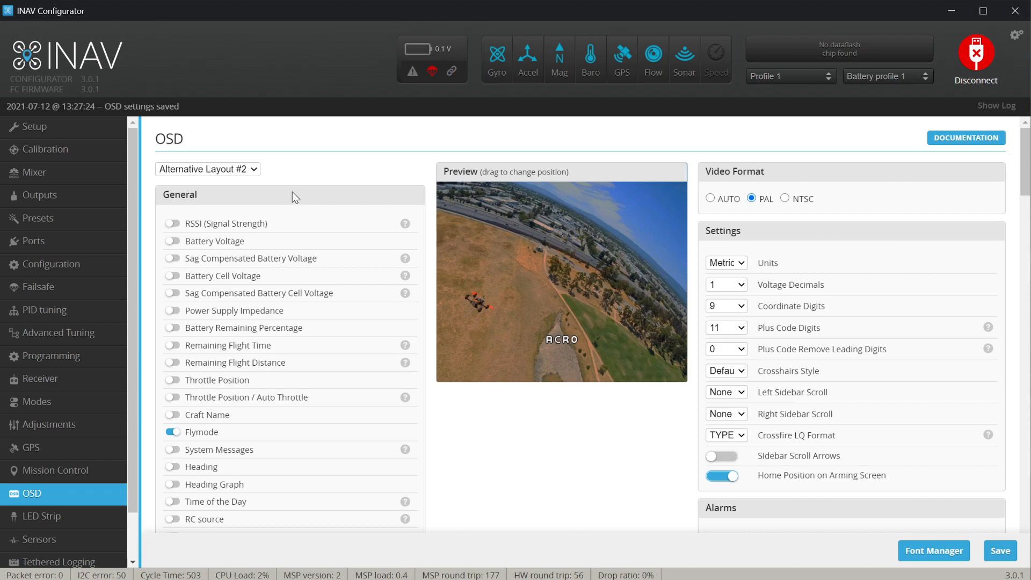
Add an activation range of 1550 to 1775 on CH 15 for the OSD ALT 2 mode and save the modes.
left_click(59, 403)
scroll(436, 395, "down", 15)
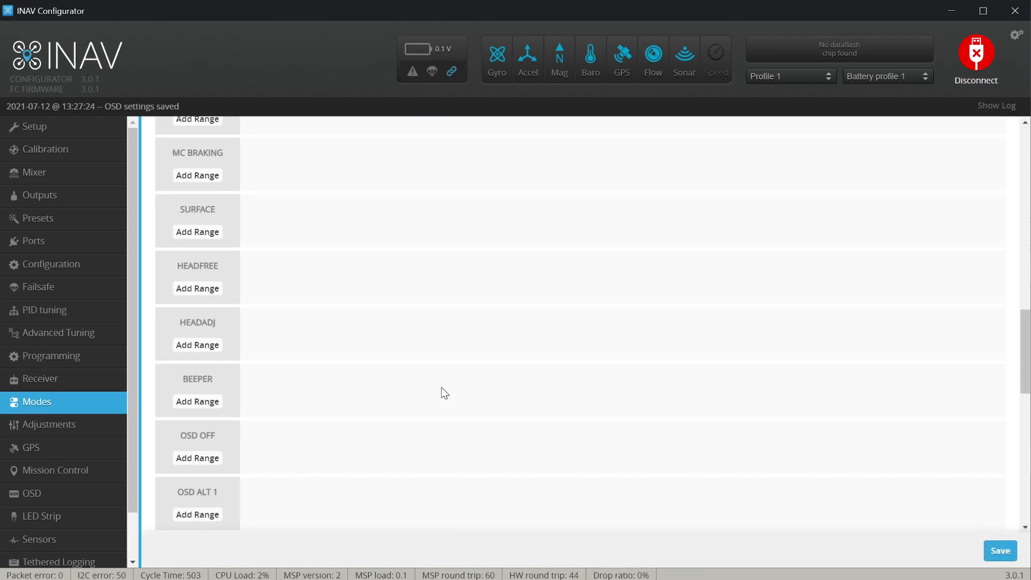
scroll(445, 394, "down", 10)
scroll(444, 394, "up", 4)
scroll(445, 394, "down", 4)
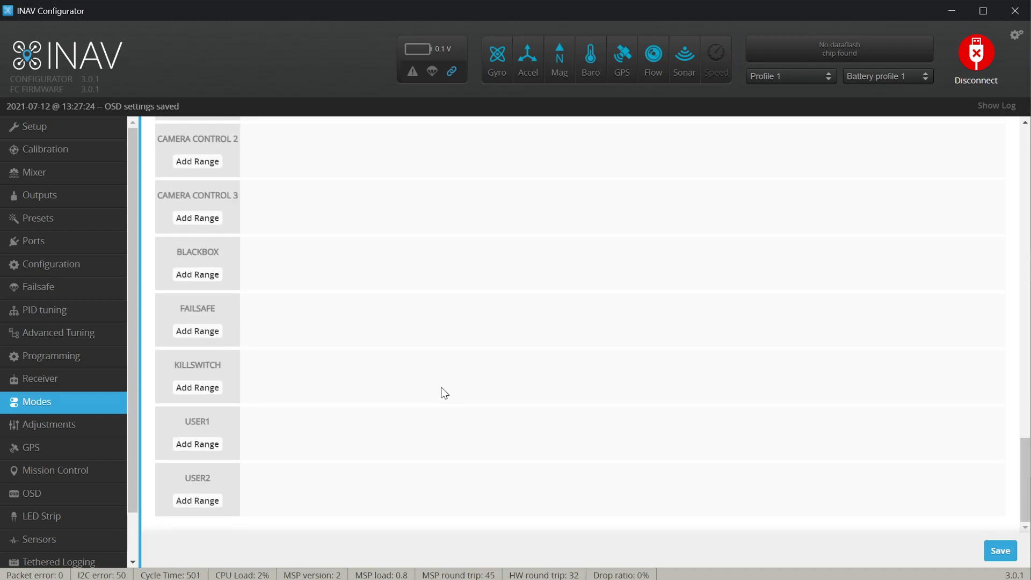
scroll(444, 393, "up", 6)
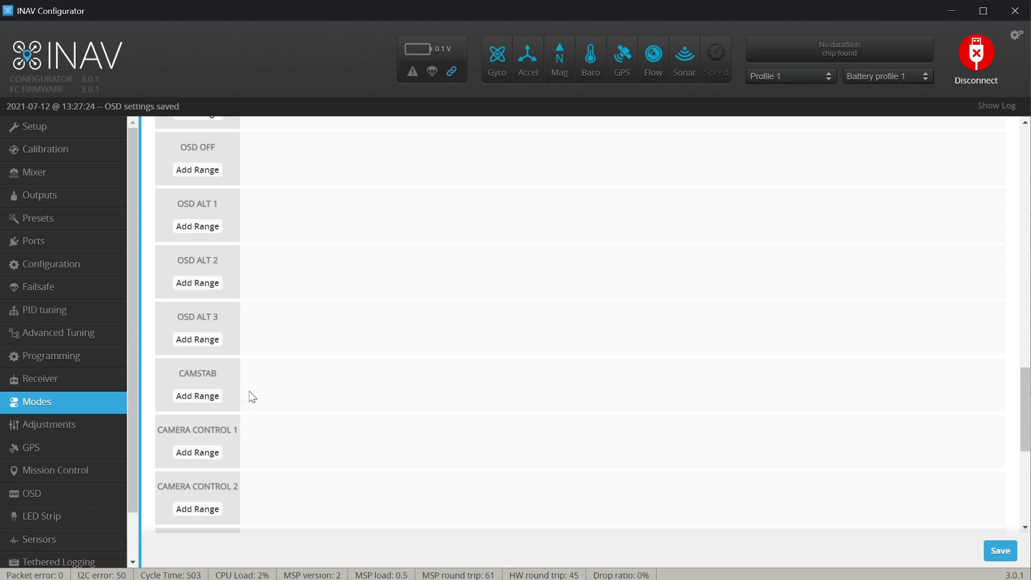
left_click(209, 291)
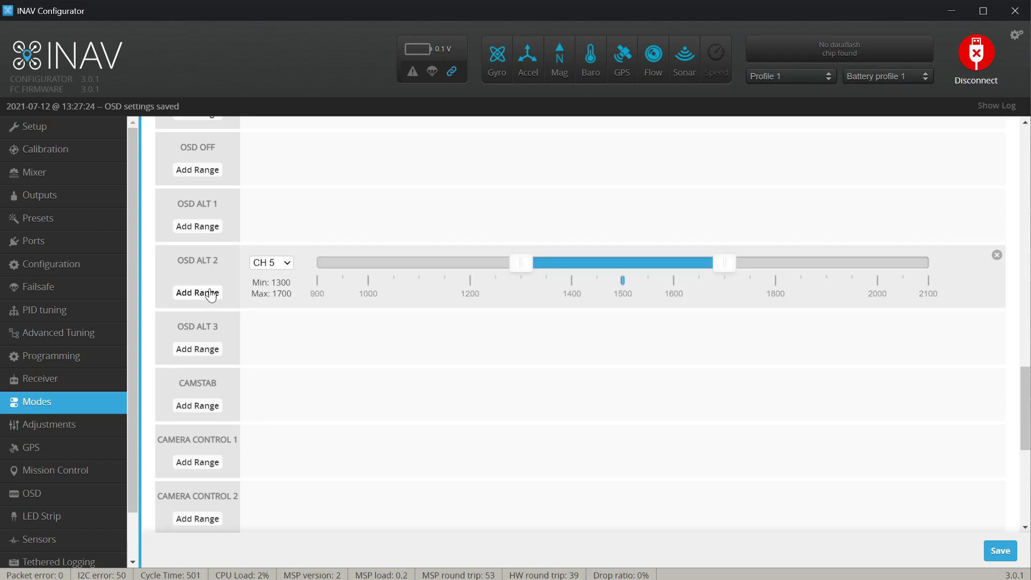
left_click_drag(526, 266, 762, 263)
left_click_drag(657, 268, 644, 266)
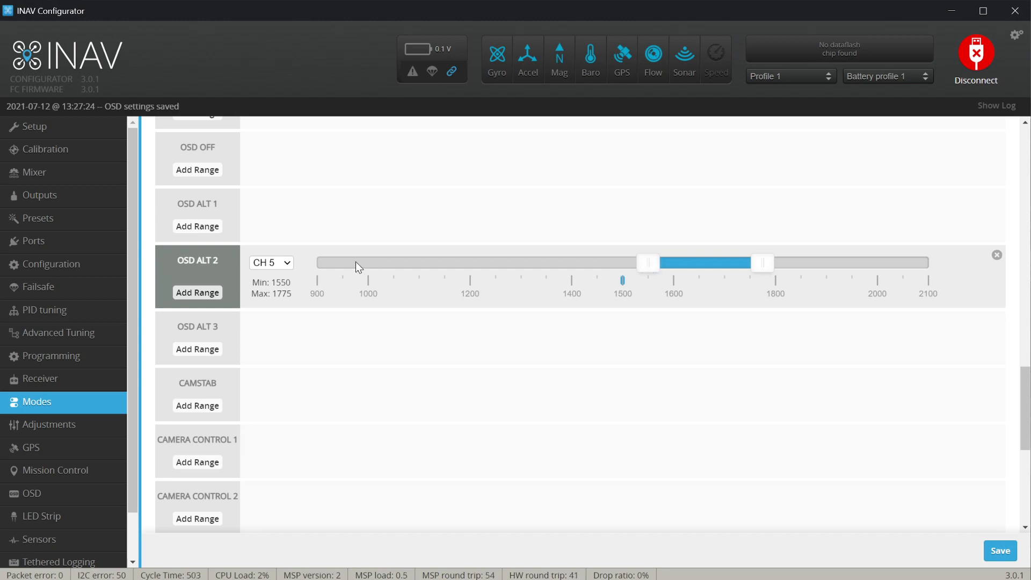
left_click(276, 262)
left_click(278, 398)
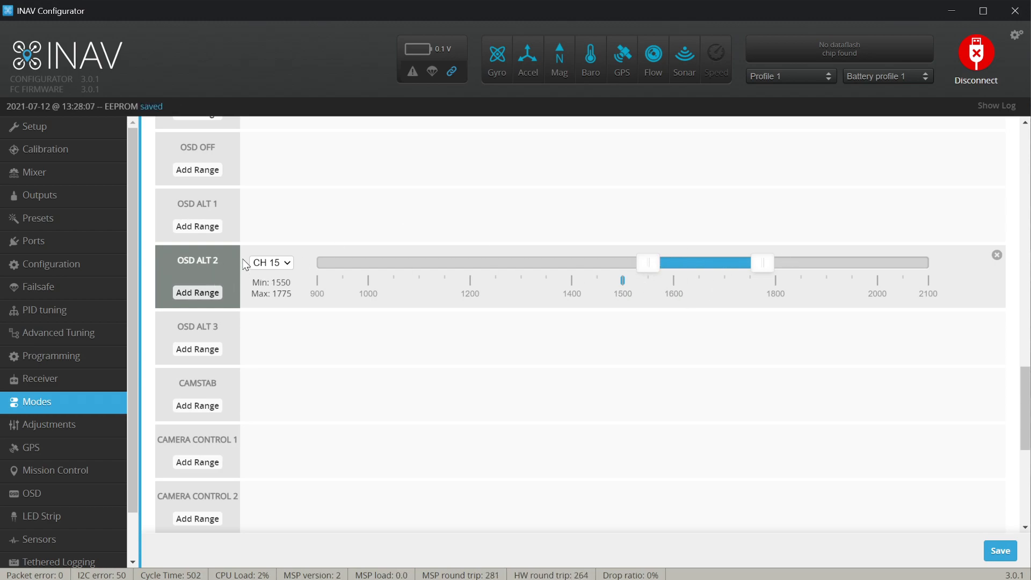
scroll(310, 291, "up", 1)
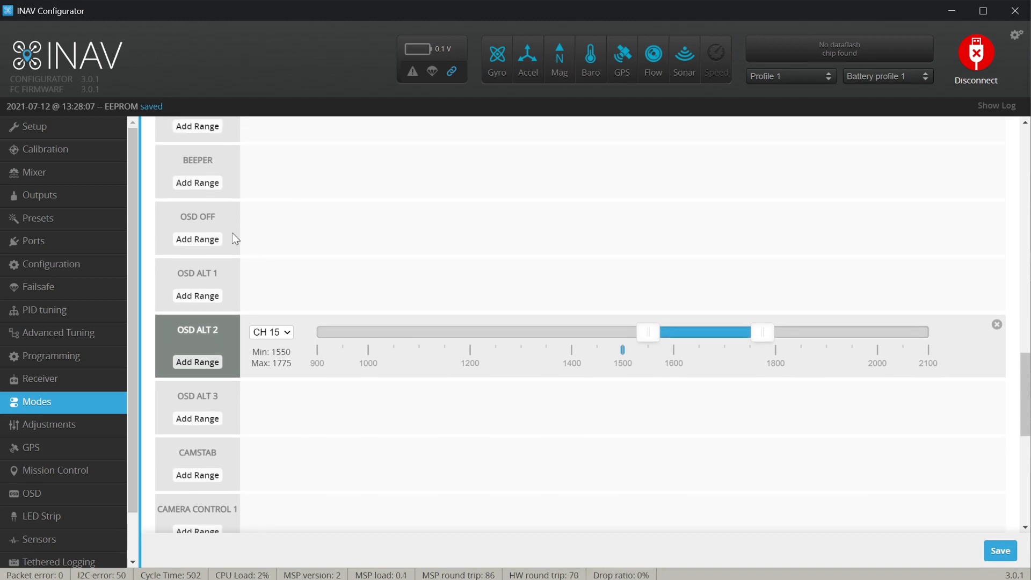
left_click_drag(181, 216, 217, 240)
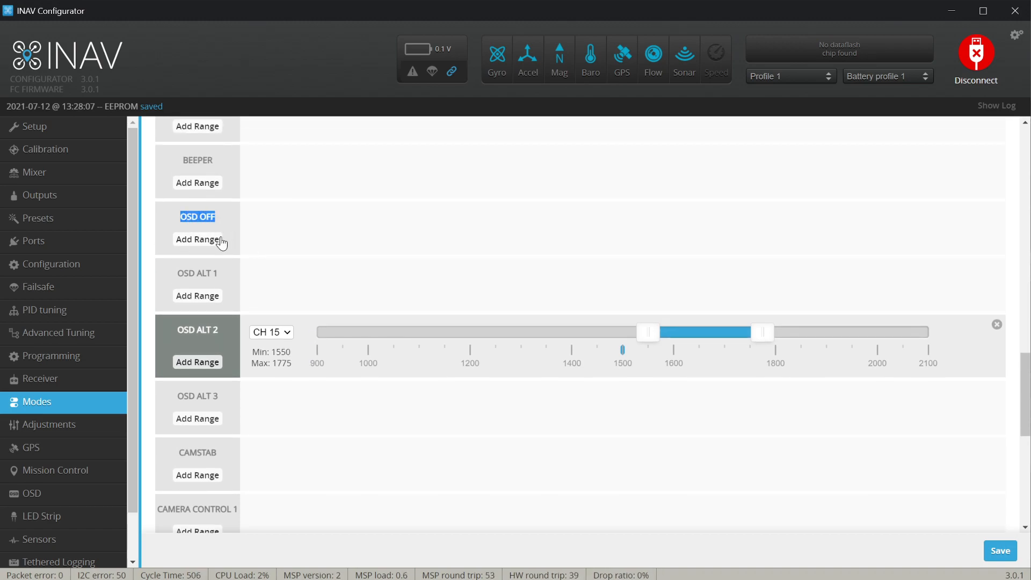